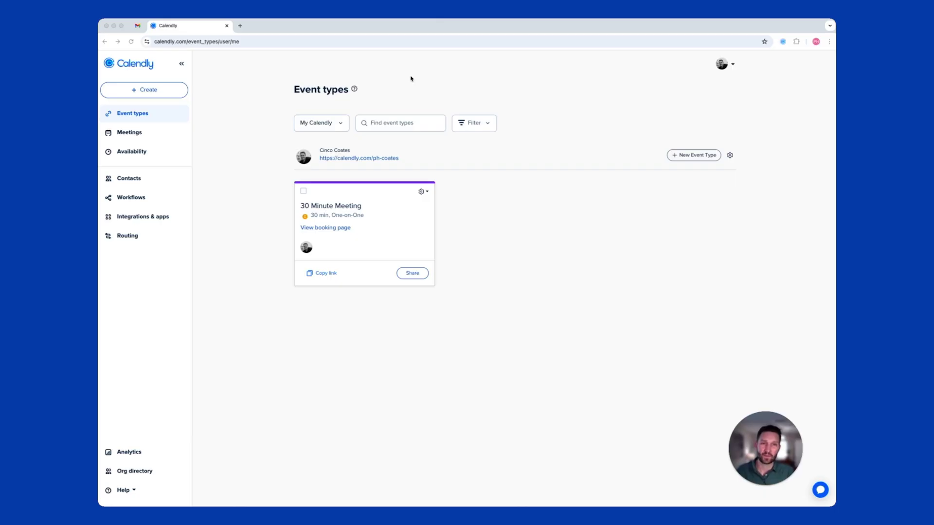
Step: Show the Availability calendar settings listing unconnected Google, Outlook and Exchange calendars
left_click(129, 154)
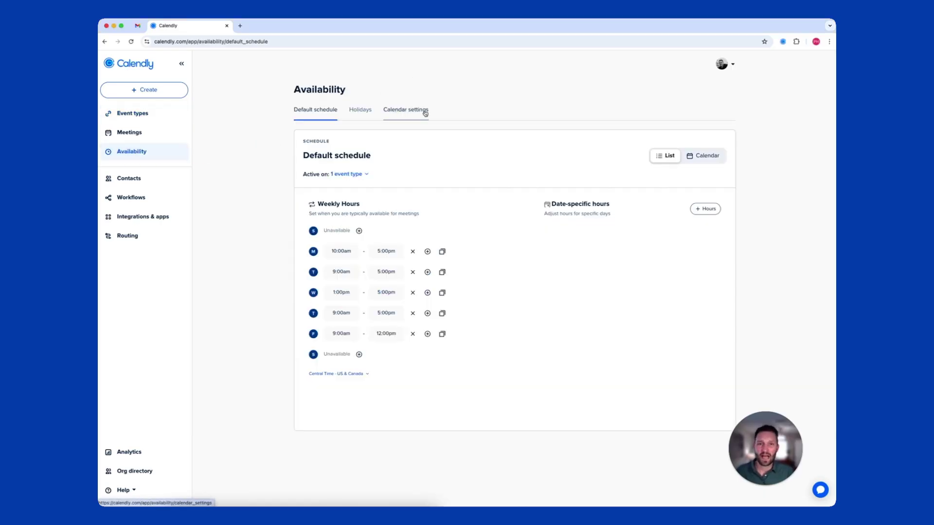
left_click(420, 114)
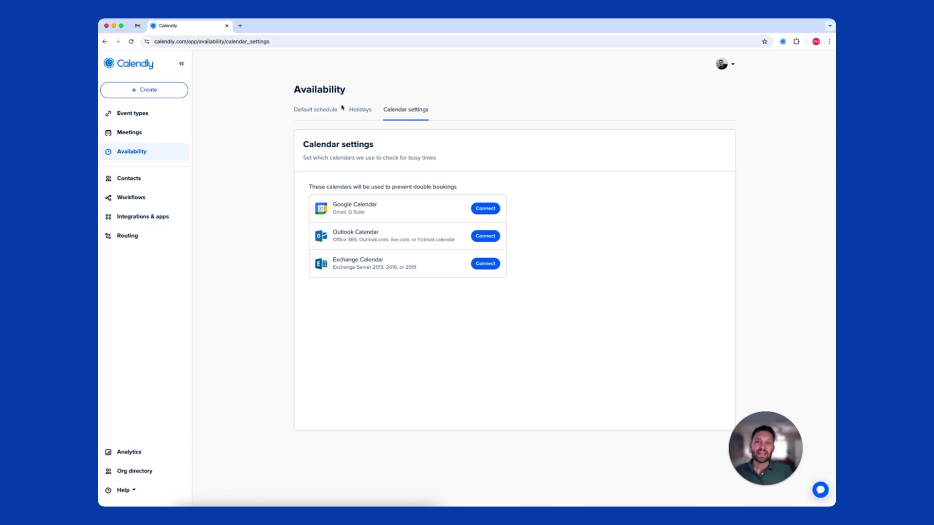
Step: Review the Default schedule: Monday 10:00am–5:00pm, Wednesday 1:00pm–5:00pm, Friday 9:00am–12:00pm
left_click(326, 116)
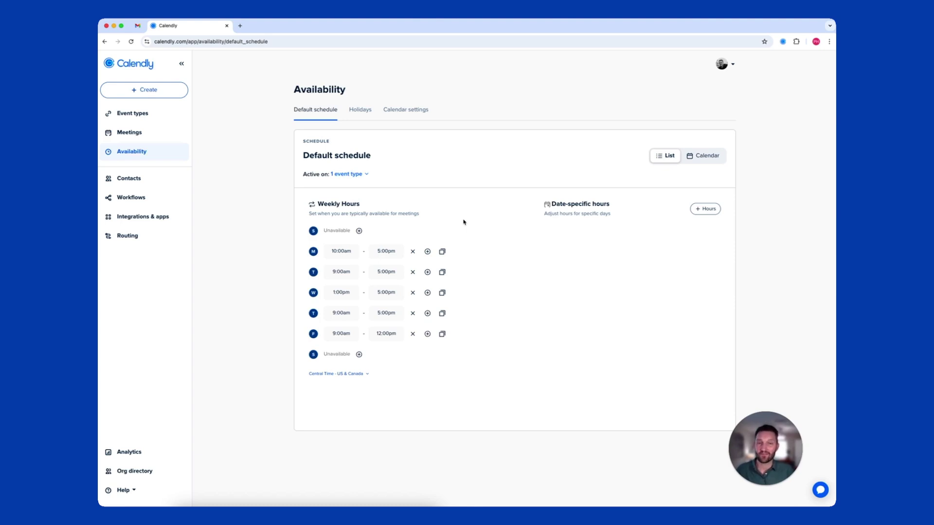
Step: Filter Integrations & apps to Video conferencing to confirm Zoom, then return to Event types
left_click(152, 224)
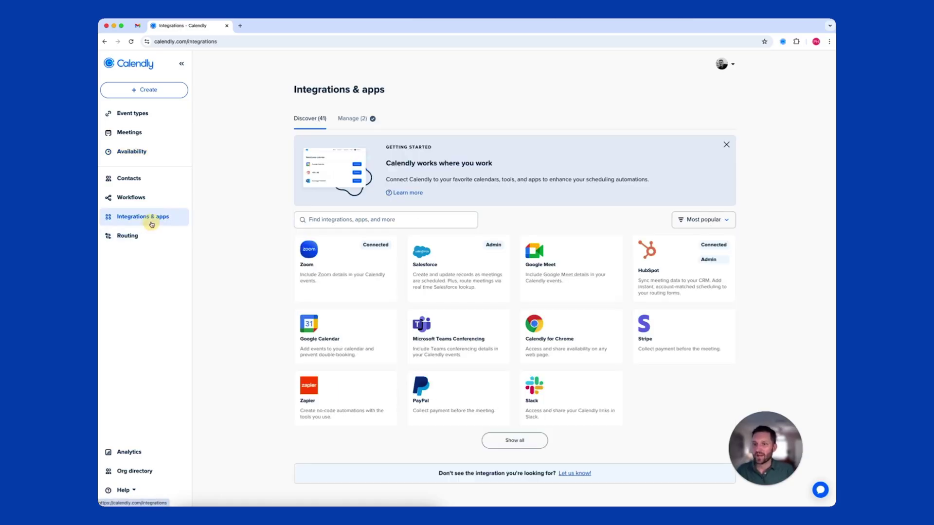
left_click(714, 227)
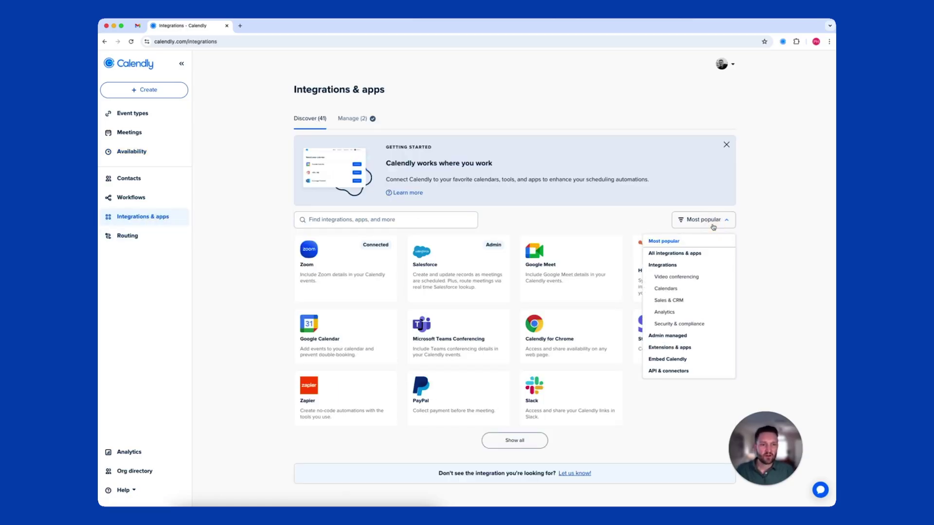
left_click(692, 277)
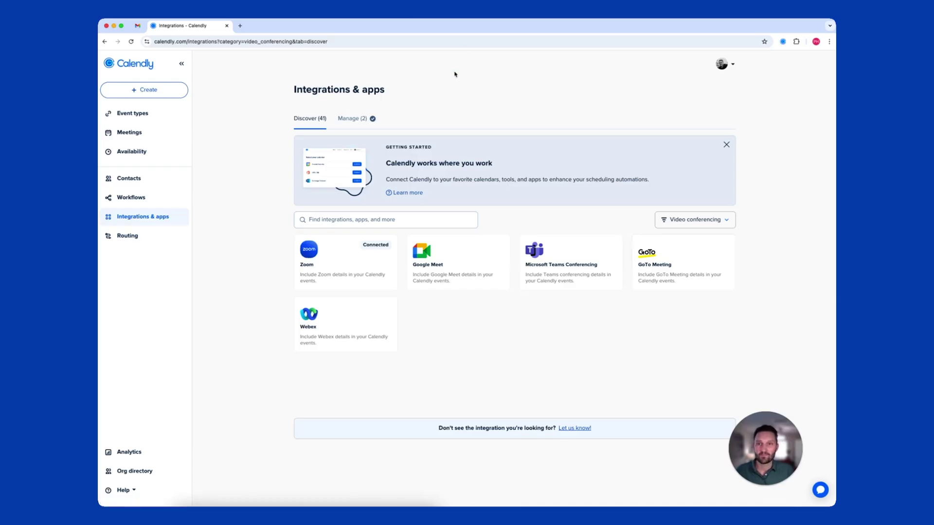
left_click(151, 114)
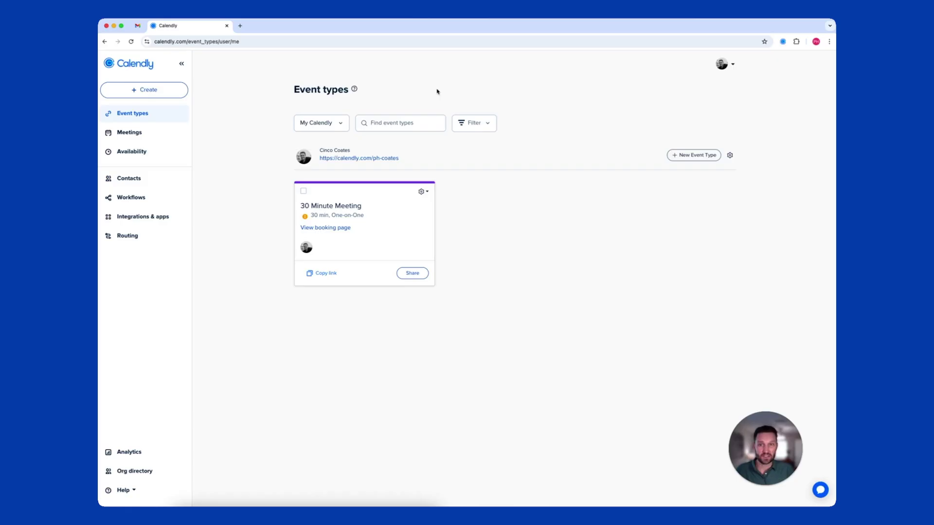
Step: Check the 30 Minute Meeting's Zoom location and preview the other location options
left_click(399, 240)
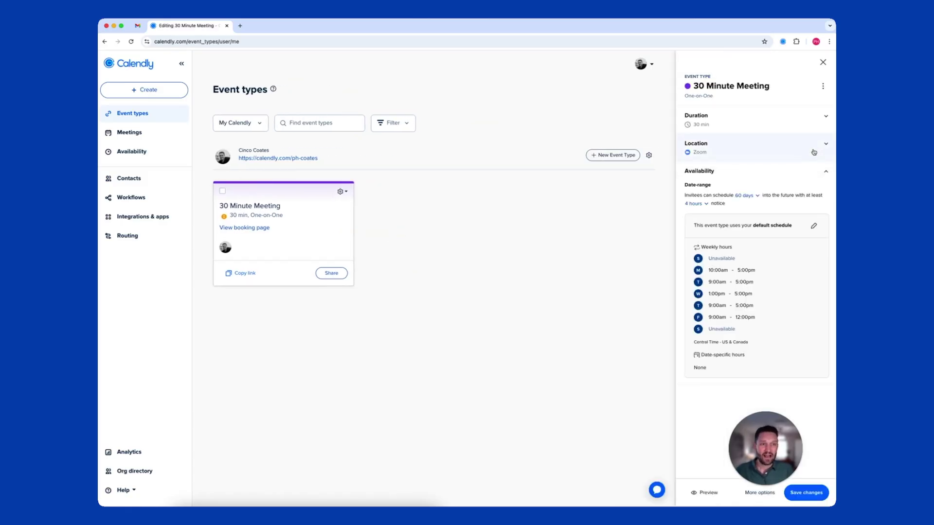
left_click(742, 157)
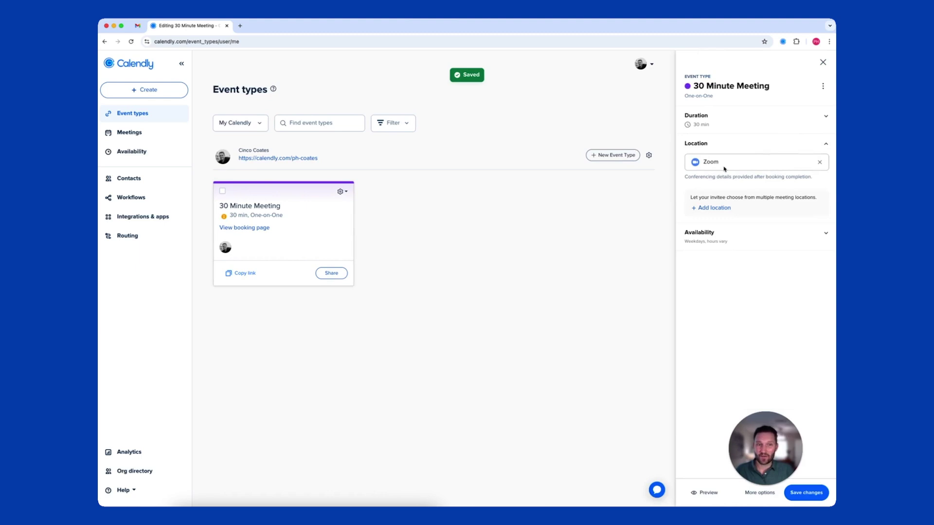
left_click(715, 212)
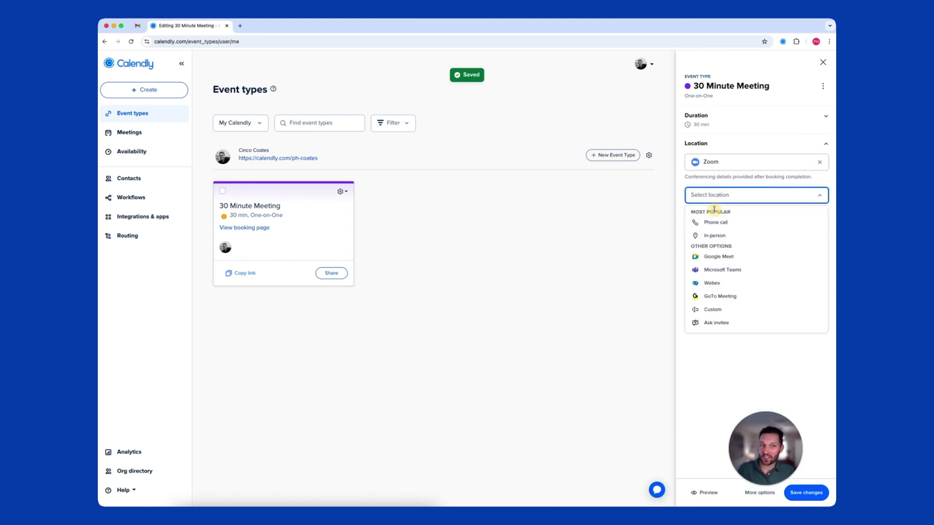
left_click(720, 183)
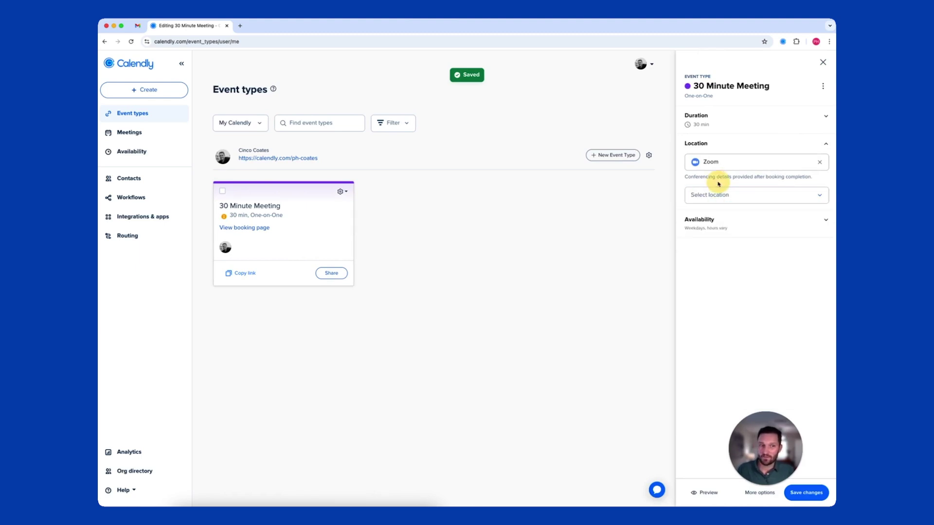
Step: Show the 30 Minute Meeting's limits: 15 min after-event buffer, 3 meetings per day max
left_click(758, 493)
left_click(721, 150)
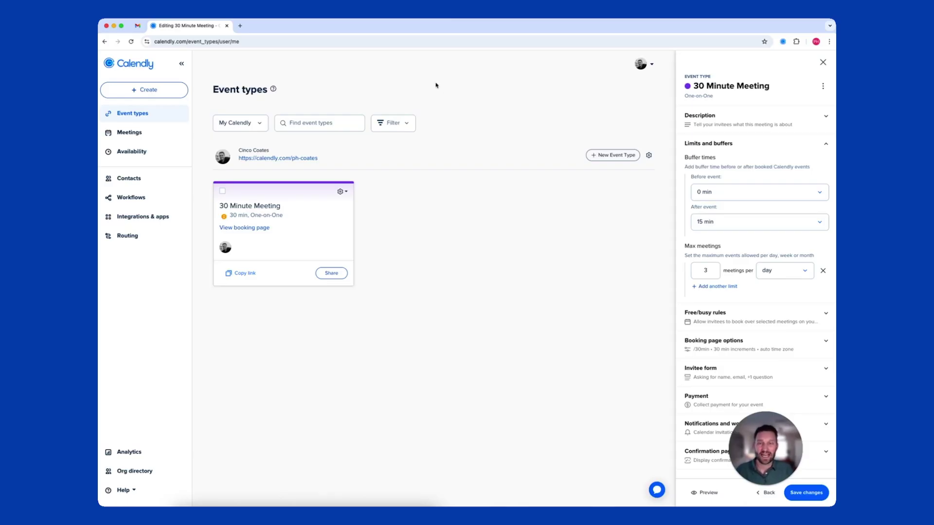
Step: View the Create menu's event kinds, then move to the 'Layers + HH | Next Steps!' draft
left_click(137, 96)
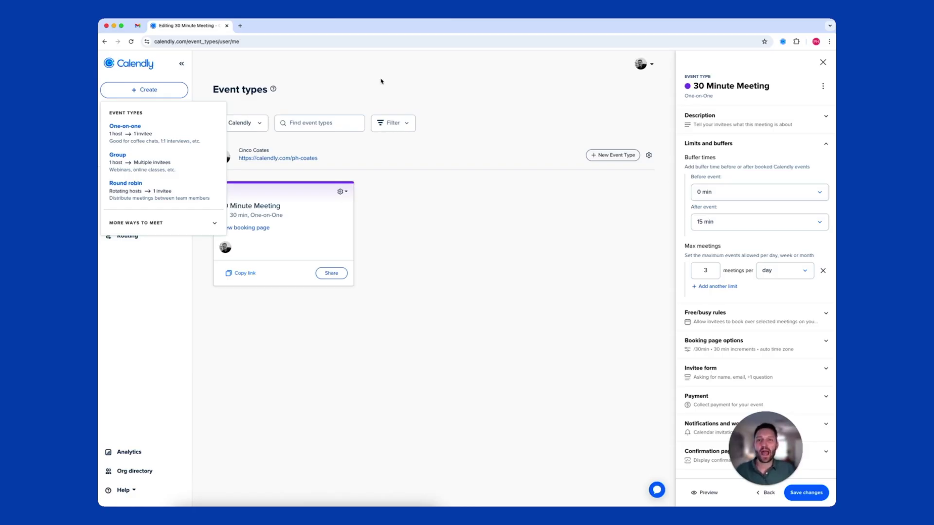
left_click(137, 25)
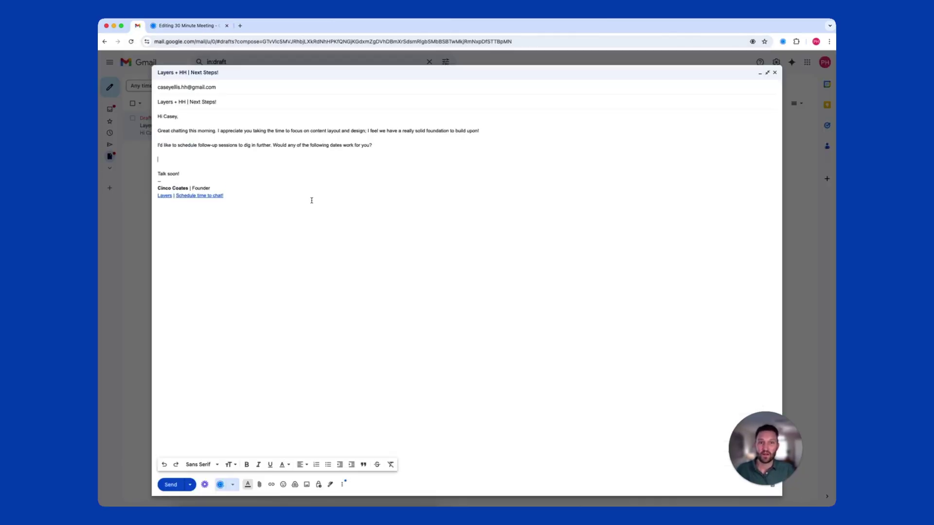
Step: Place the cursor in the Gmail draft body and bring up the Calendly side panel
left_click(223, 189)
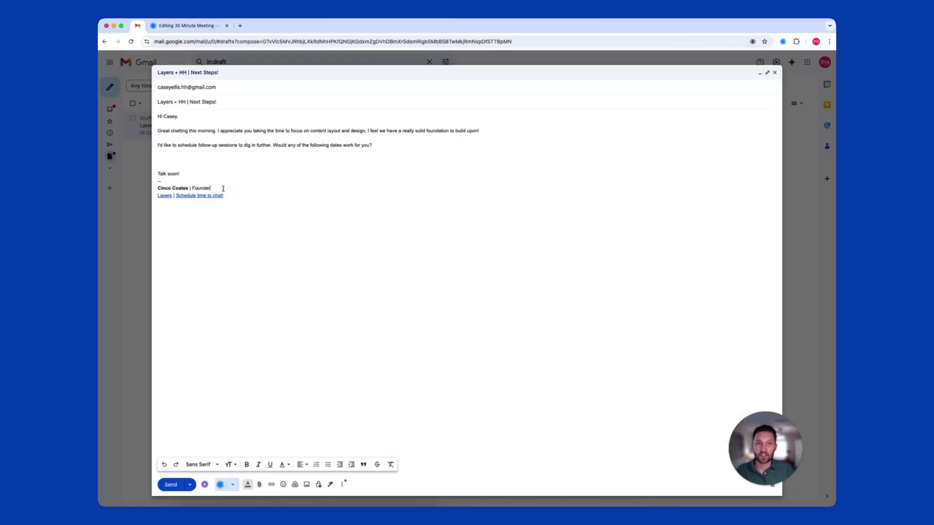
left_click(782, 41)
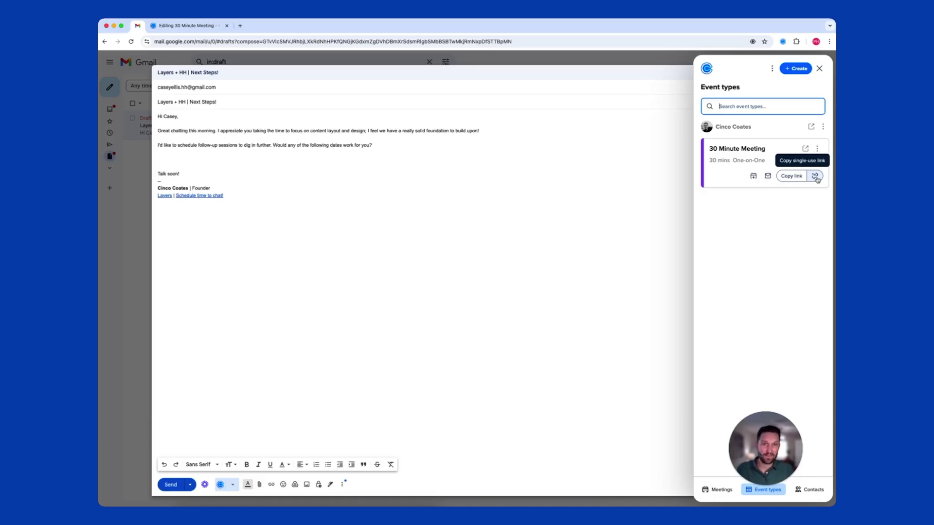
Step: Copy next week's 30 Minute Meeting times, excluding Monday Mar. 10 and Friday Mar. 14
left_click(768, 176)
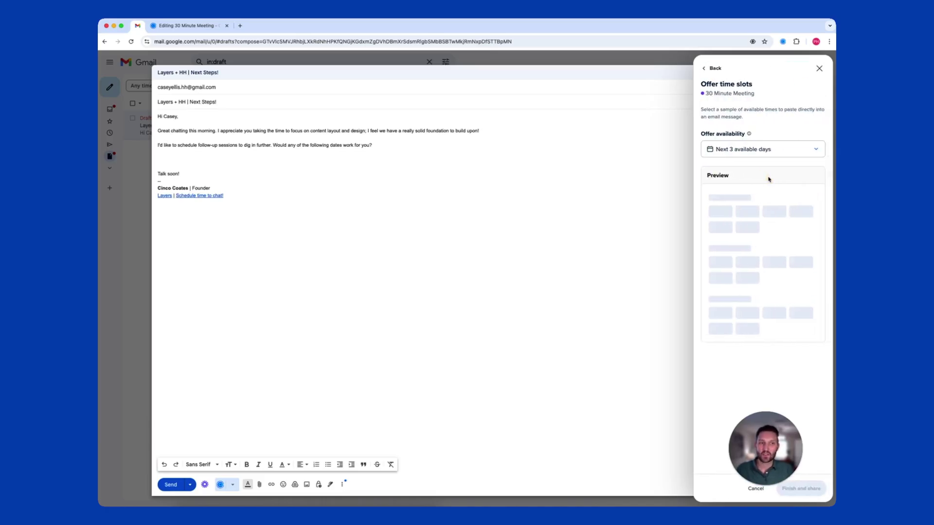
left_click(754, 152)
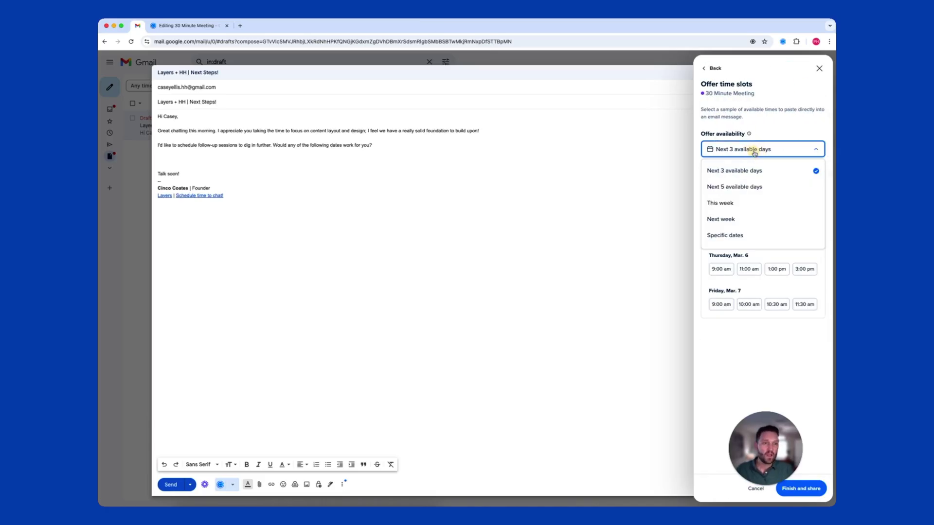
left_click(738, 224)
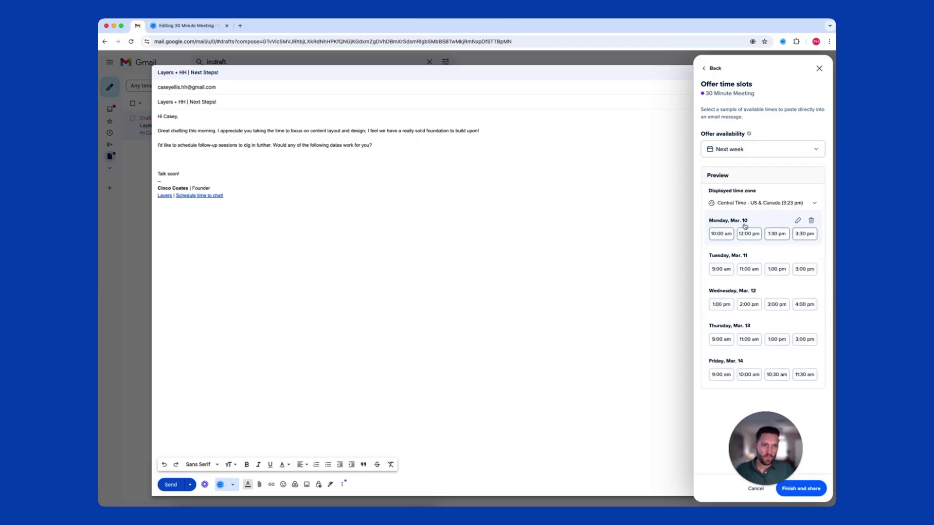
left_click(812, 220)
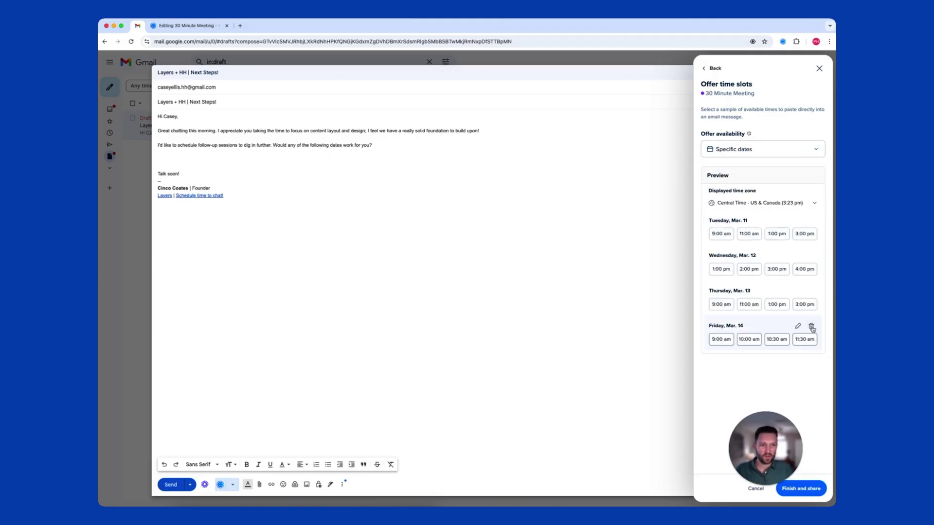
left_click(813, 326)
left_click(807, 494)
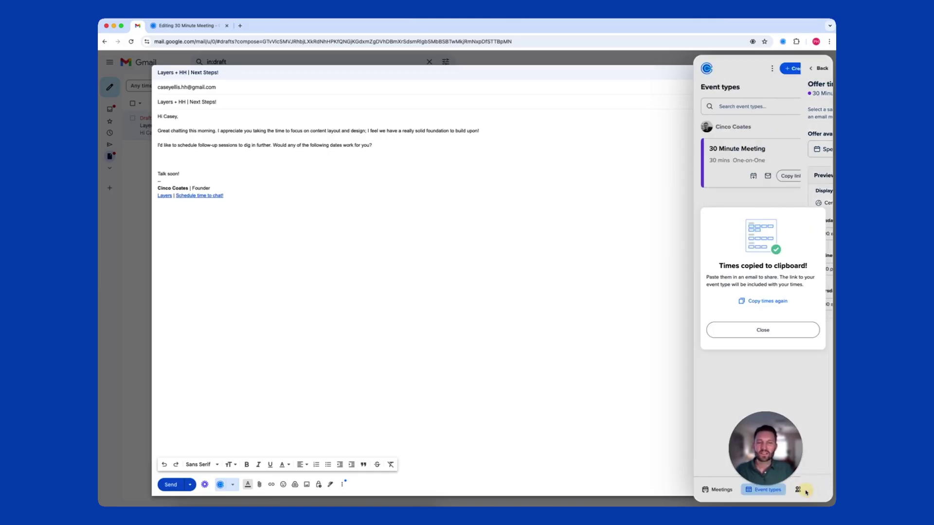
Step: Paste the Mar. 11–13 time slots into the draft's empty body line
left_click(164, 159)
key("super+v")
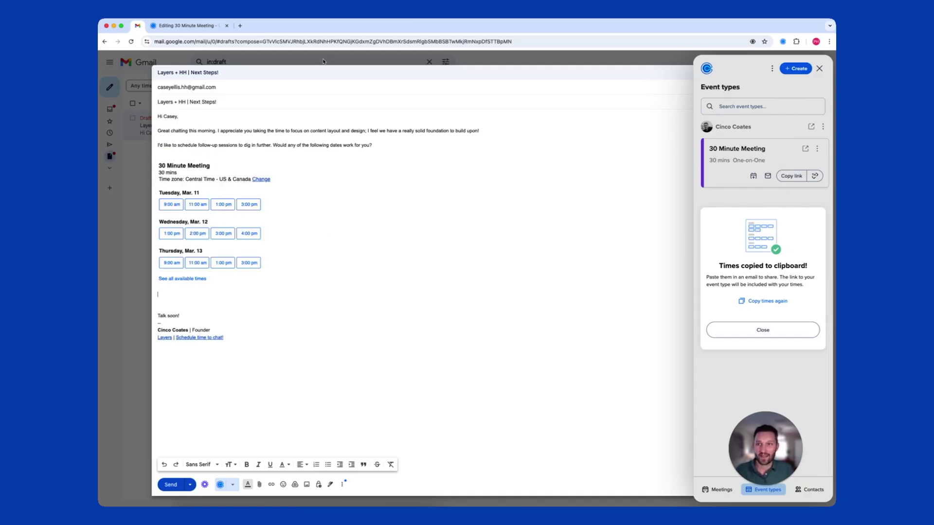
left_click(186, 26)
left_click(148, 326)
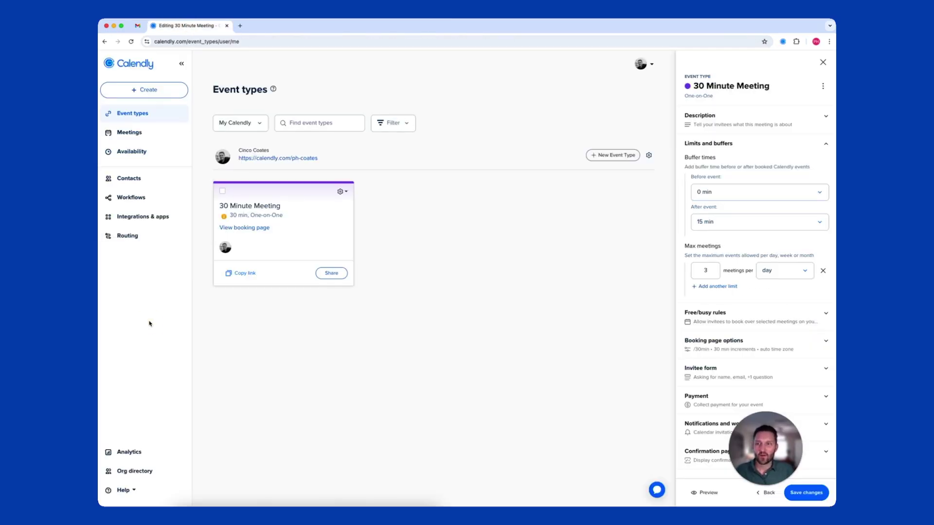
left_click(150, 222)
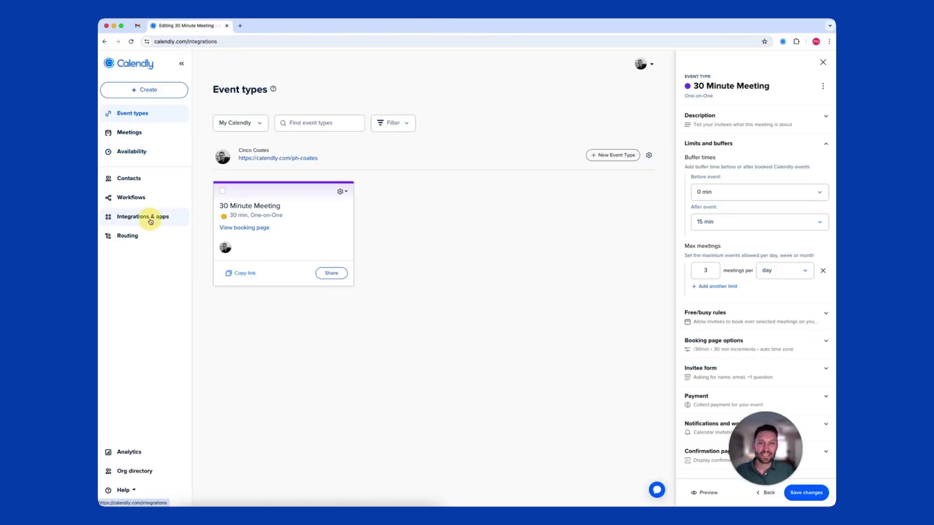
left_click(718, 220)
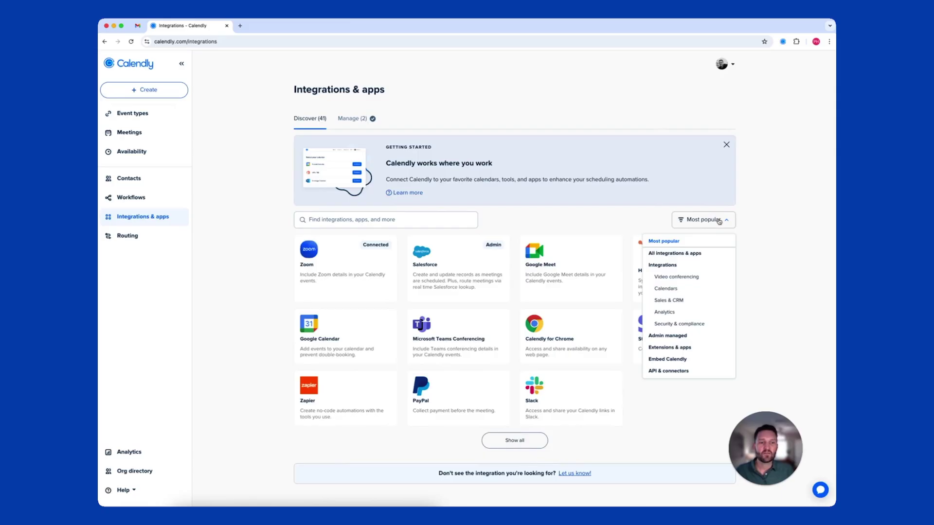
left_click(685, 347)
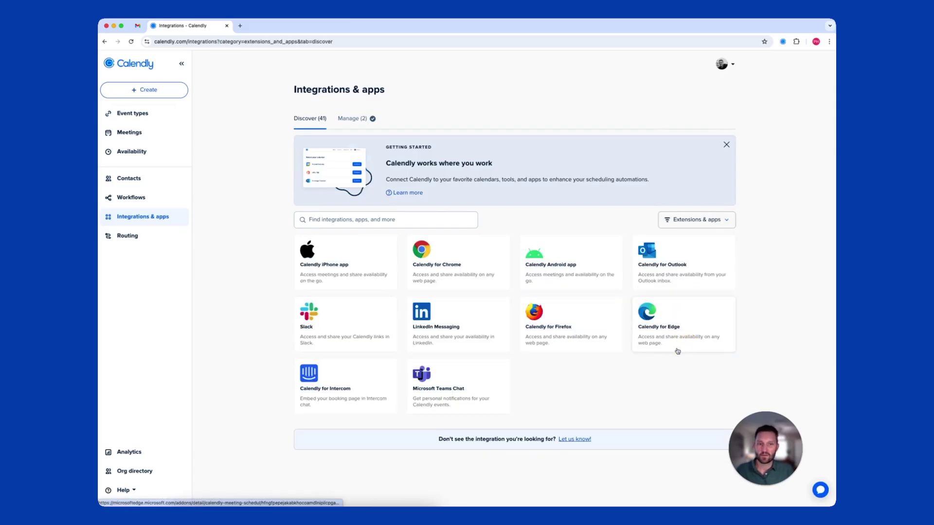